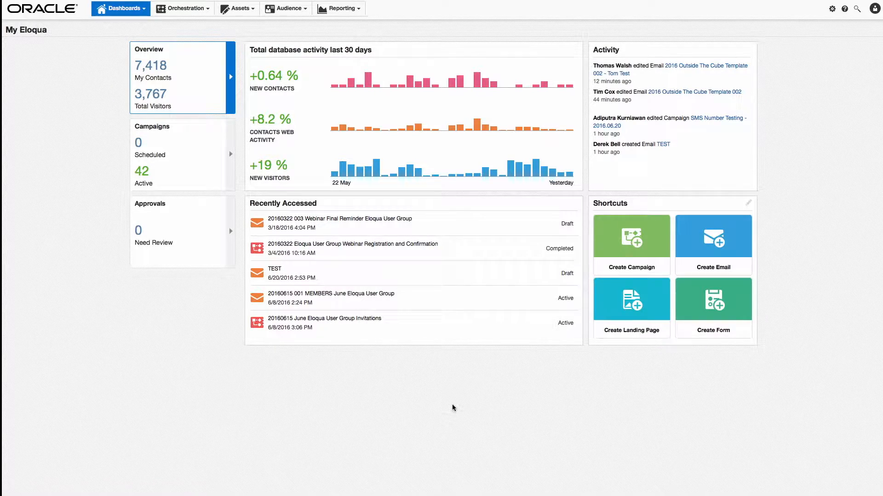
Open the Reports and Dashboards folder in Insight and display its contents as a list.
click(355, 17)
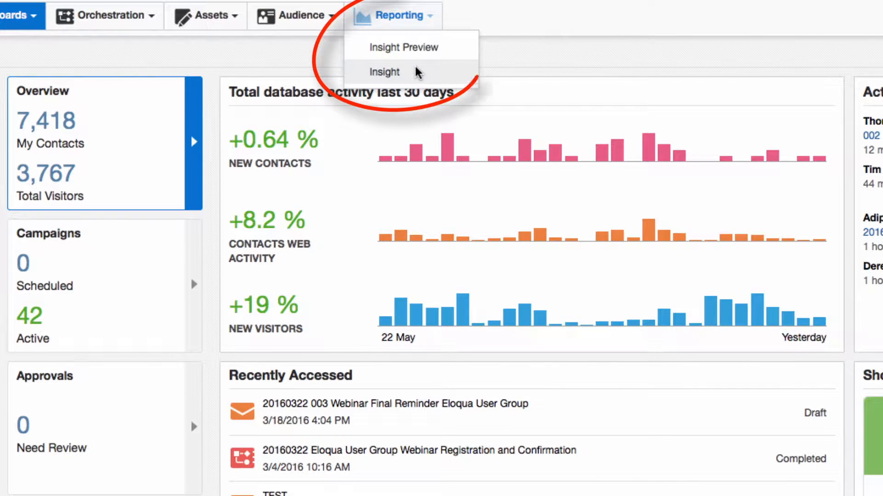
click(416, 73)
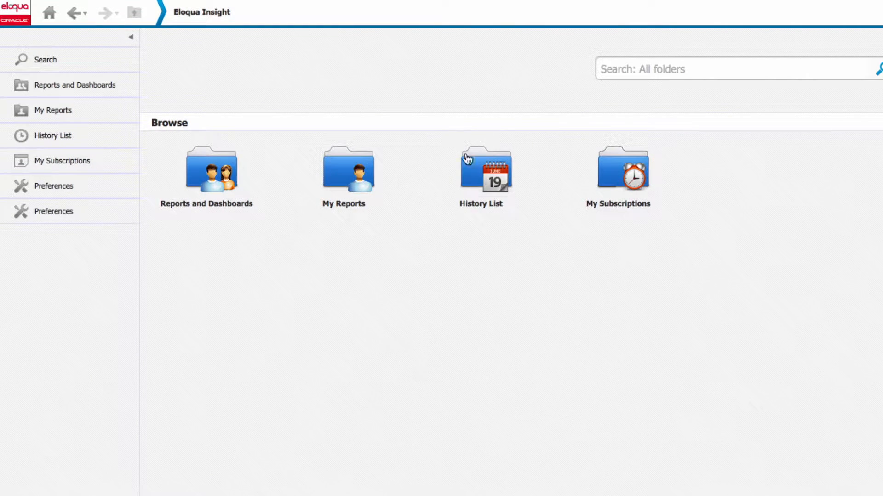
mouse_move(217, 181)
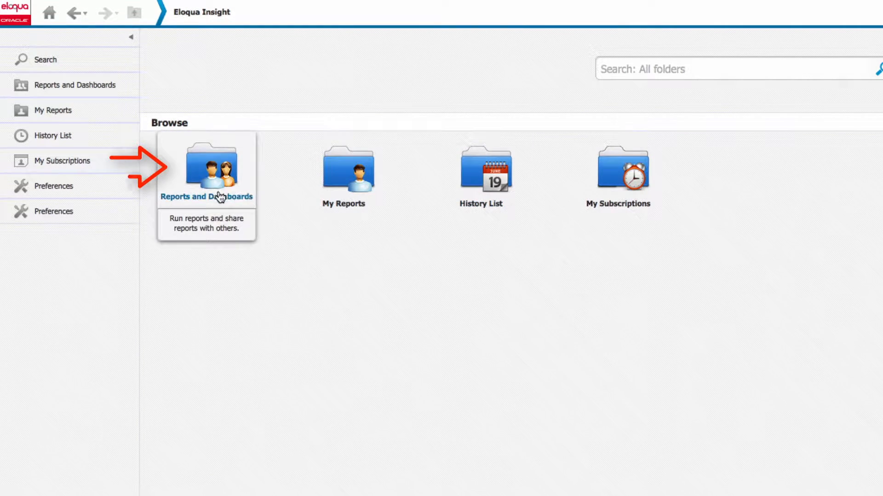
click(215, 174)
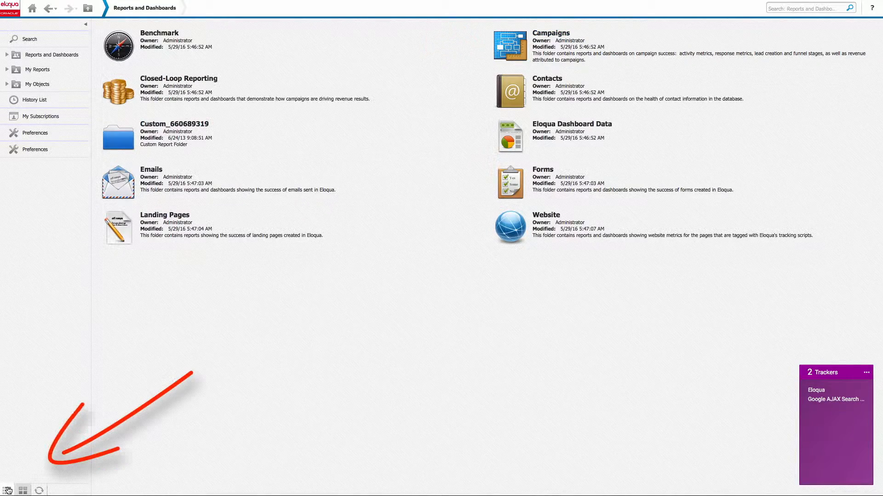
click(7, 491)
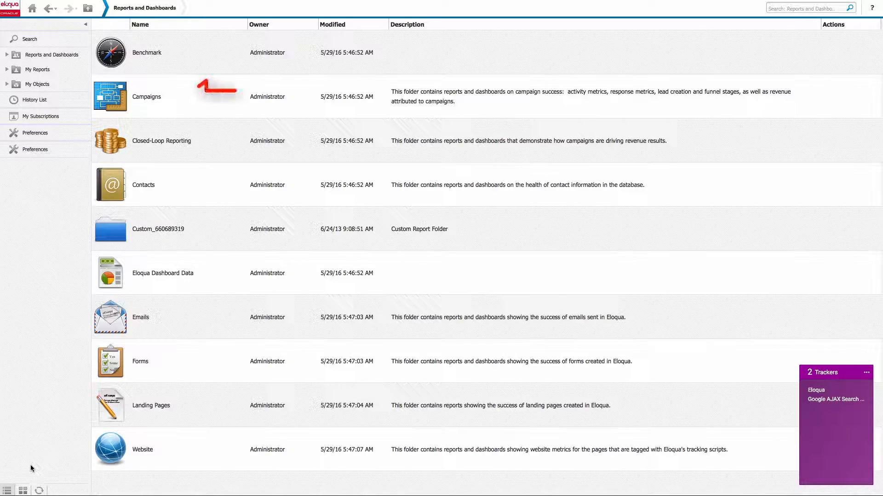
Open the Campaign Analysis folder under Campaigns, display it as icons, and open the Campaign Analysis Overview report.
click(109, 96)
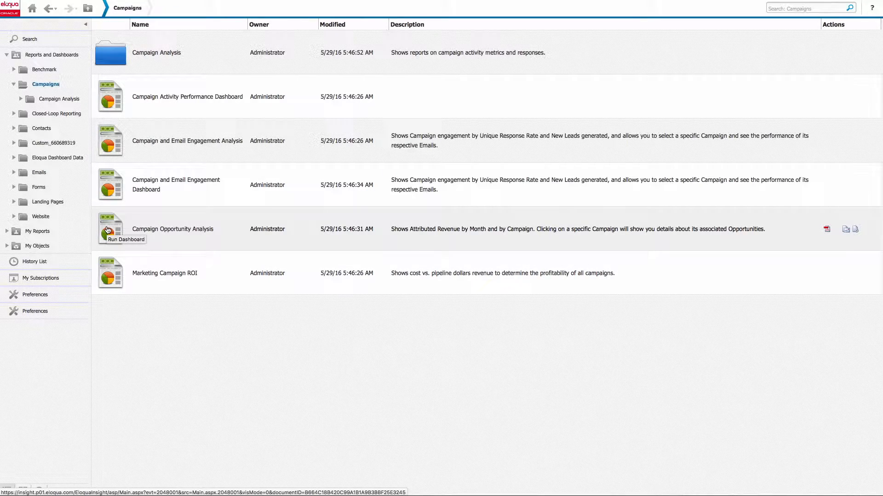
click(112, 58)
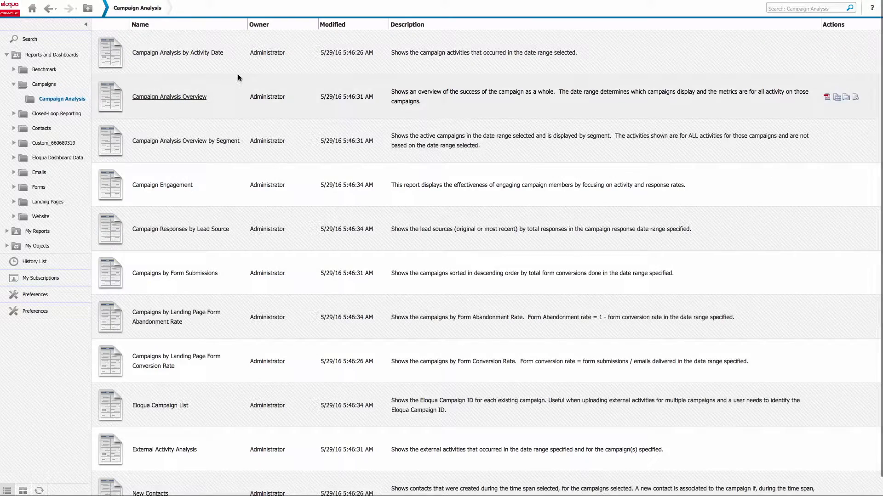
click(22, 491)
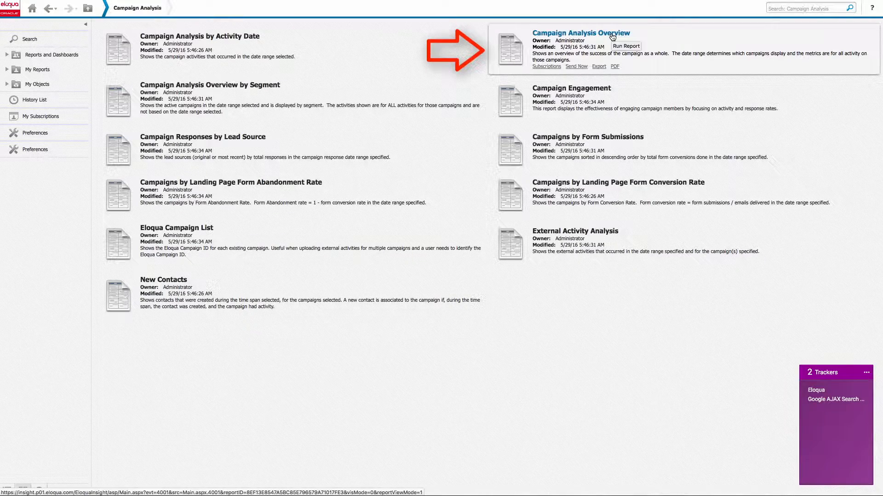
click(516, 53)
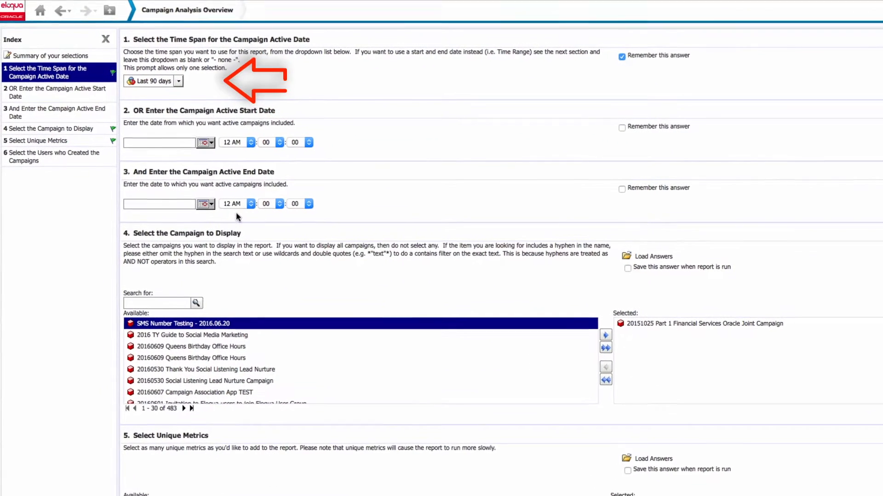
Set the time span for the campaign active date to Last 365 days.
click(179, 82)
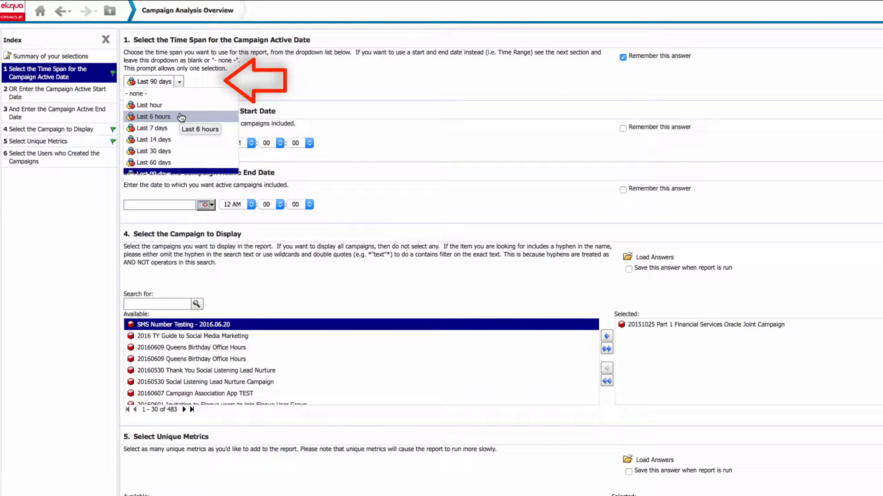
scroll(184, 150, down, 3)
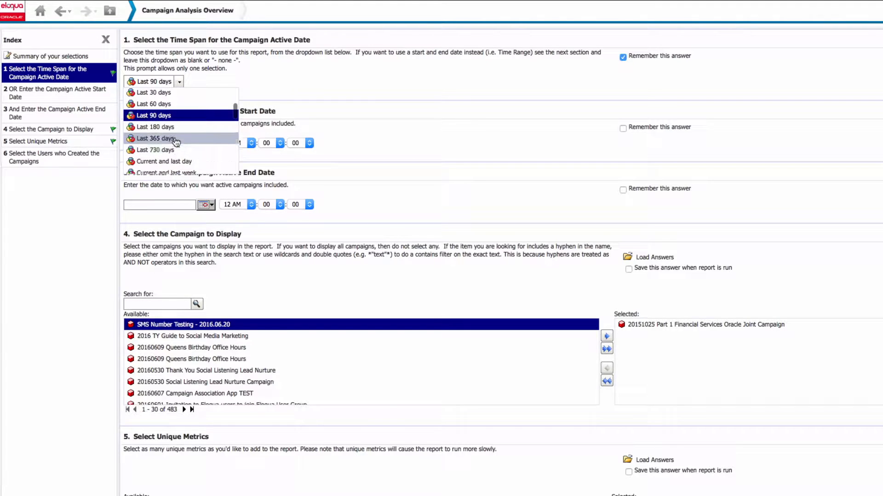
click(185, 139)
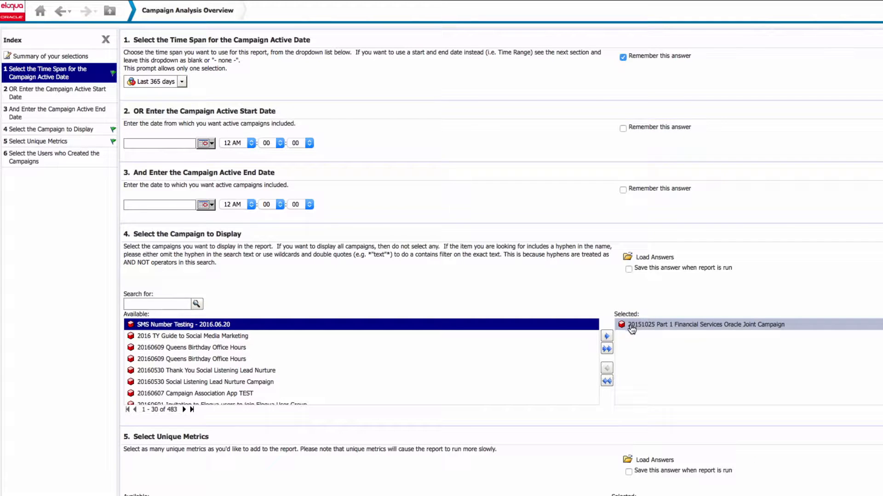
Replace the selected Financial Services Oracle Joint Campaign with all campaigns found by searching for "Outside".
click(632, 325)
click(607, 368)
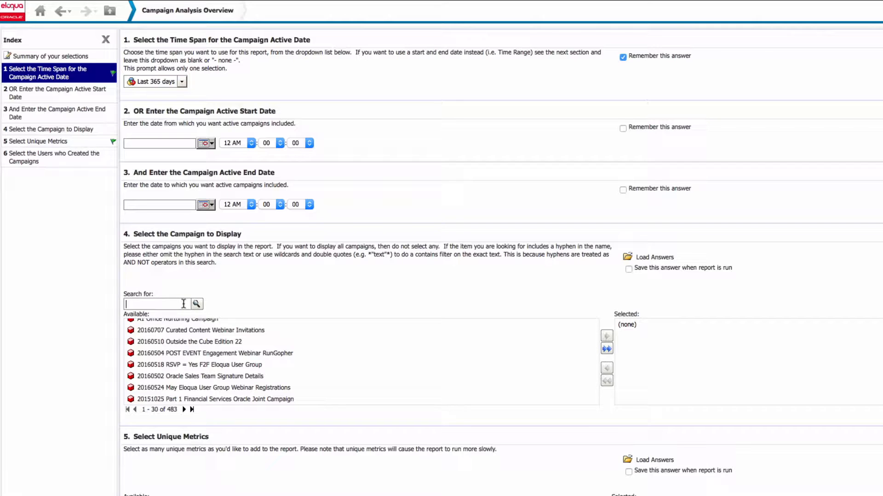
text(Outside)
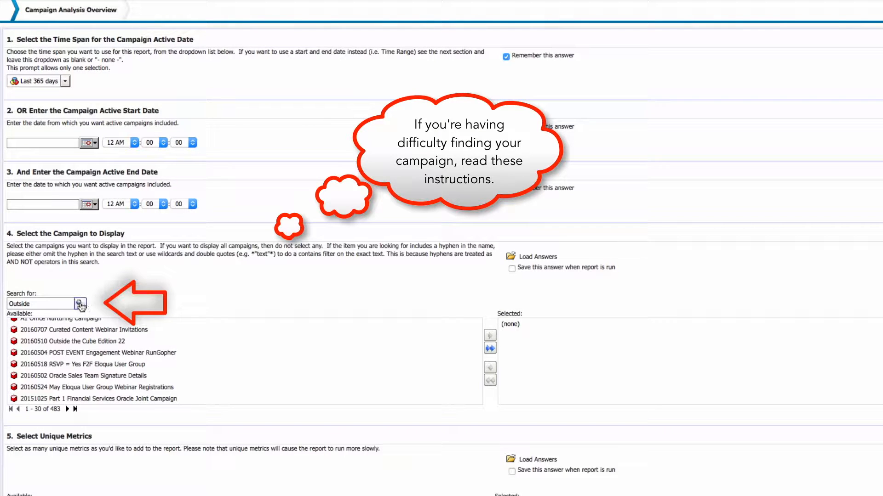
click(80, 303)
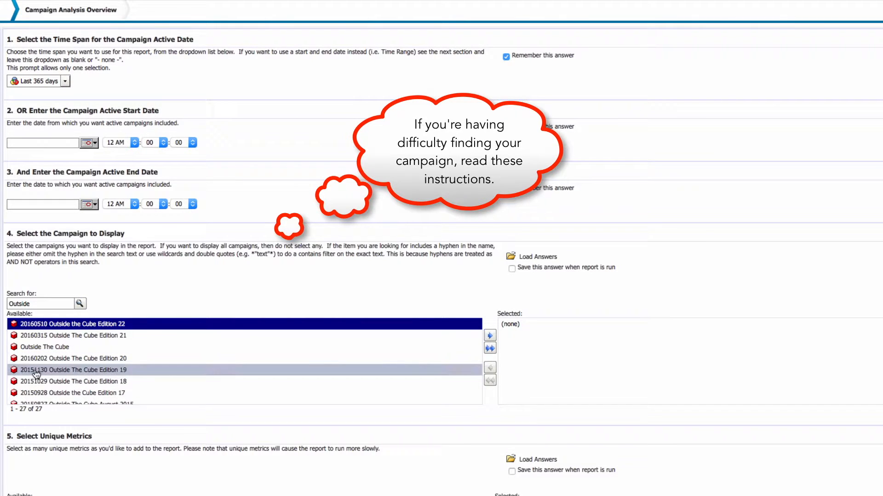
scroll(64, 383, down, 3)
scroll(64, 383, up, 6)
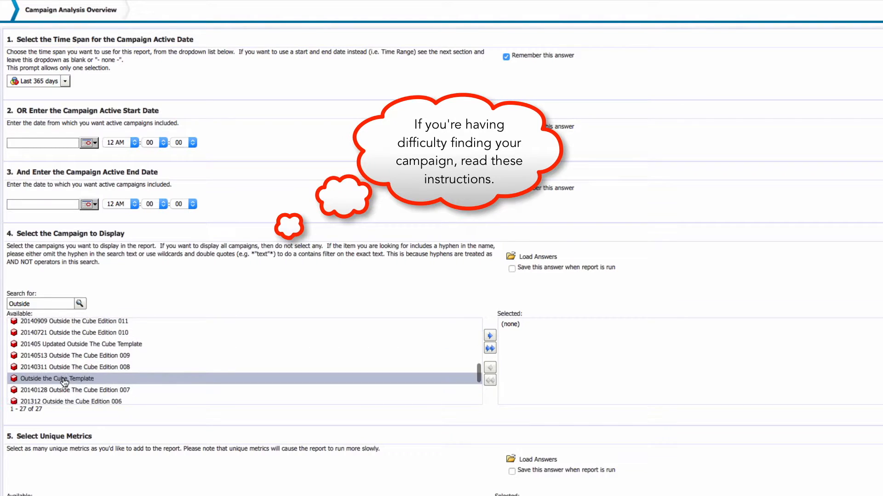
click(490, 349)
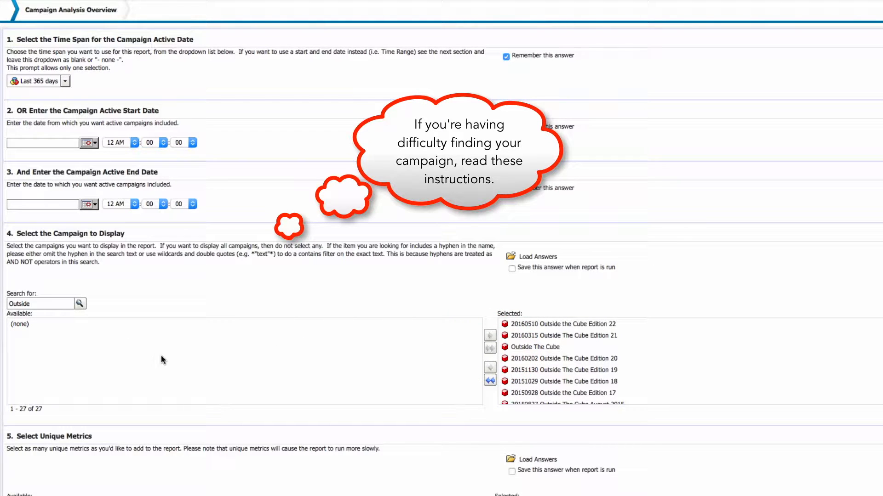
click(691, 350)
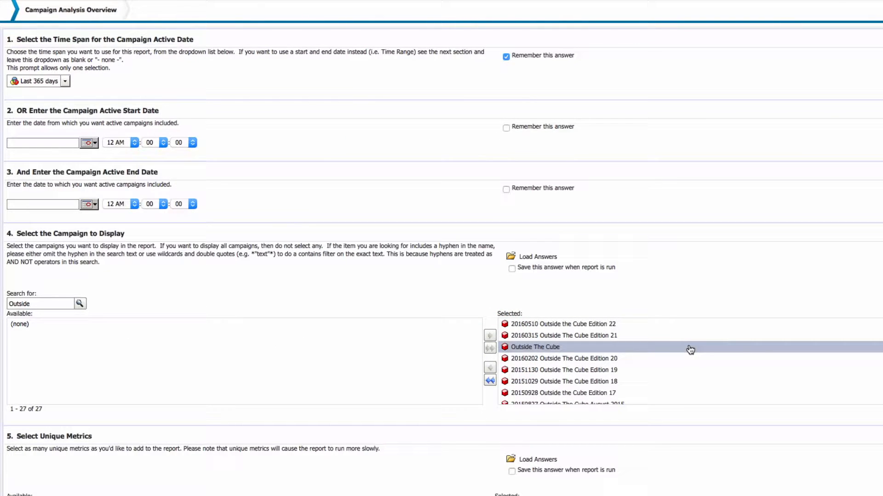
scroll(644, 364, down, 5)
click(644, 363)
scroll(643, 364, down, 4)
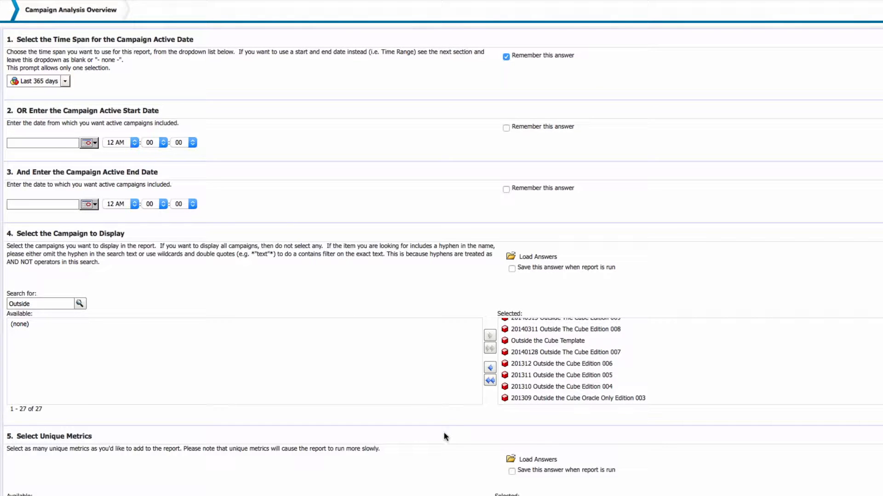
Remove all selected unique metrics and add every available unique metric back to the report.
scroll(444, 433, down, 6)
scroll(443, 432, down, 1)
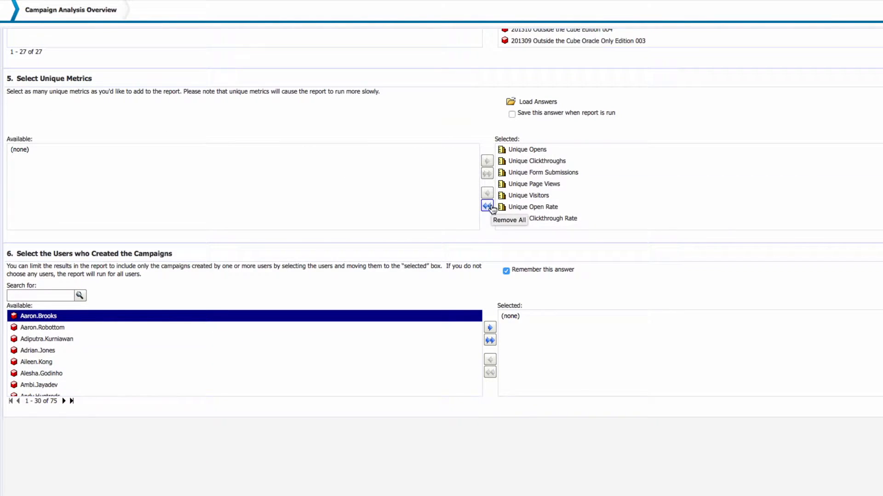
click(488, 206)
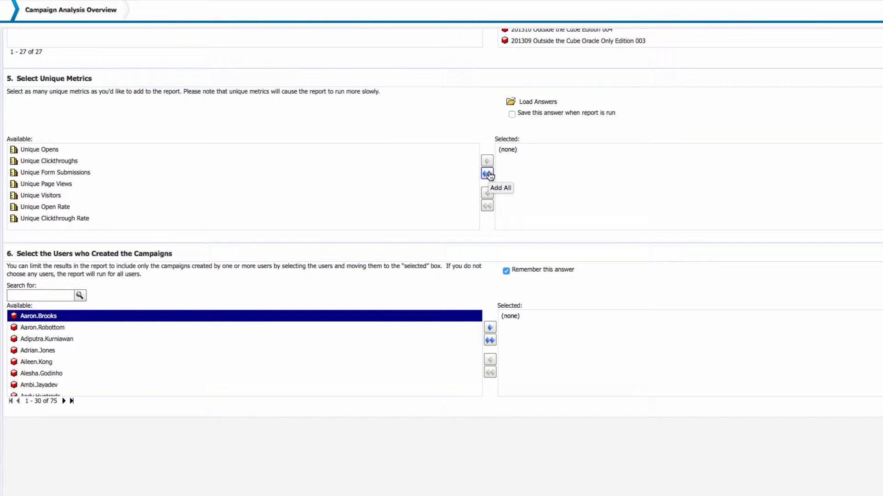
click(488, 174)
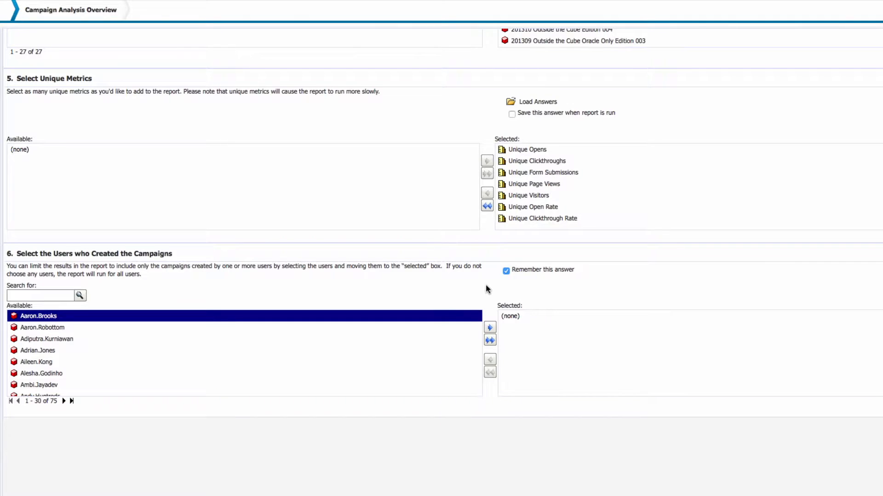
Run the Campaign Analysis Overview report without limiting it to specific campaign creators.
scroll(485, 290, down, 1)
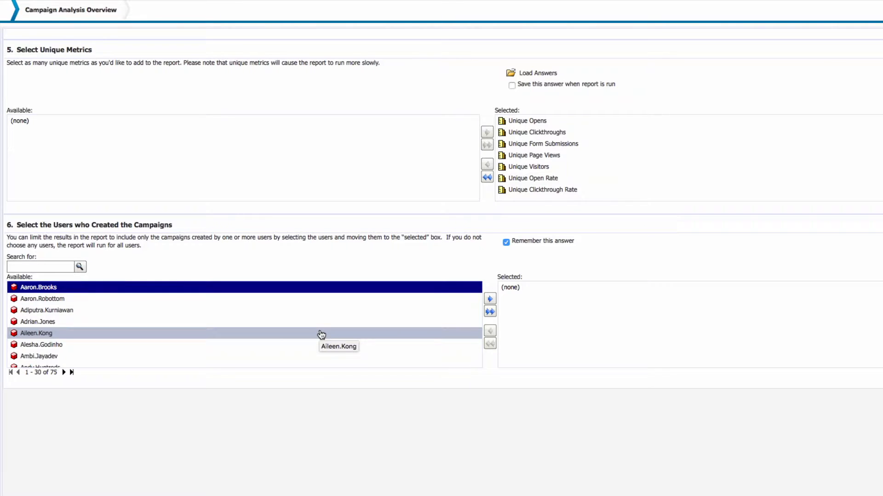
scroll(274, 330, down, 3)
scroll(274, 331, down, 2)
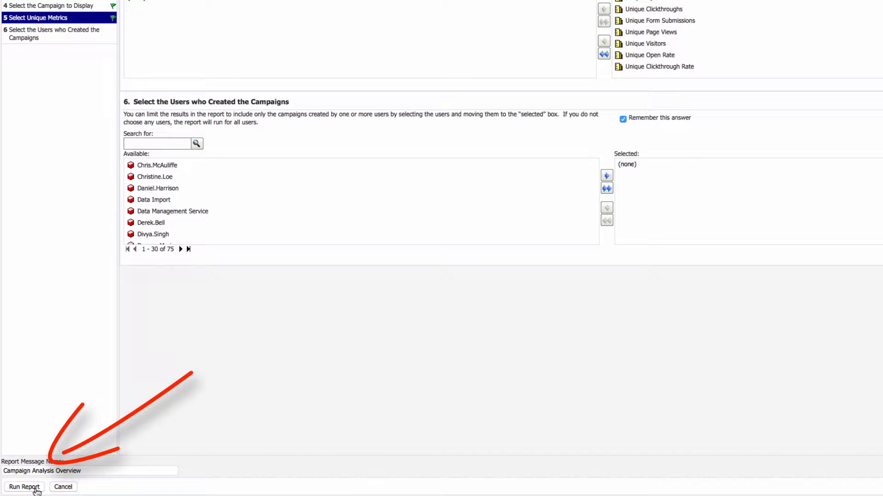
click(37, 489)
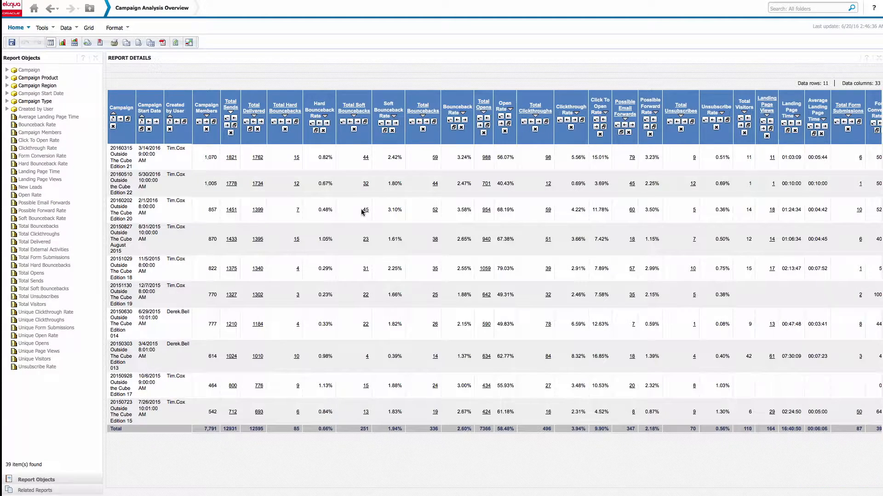
Drill into the total clickthroughs of the 20150630 Outside The Cube Edition 014 campaign.
scroll(368, 220, right, 2)
scroll(367, 220, right, 8)
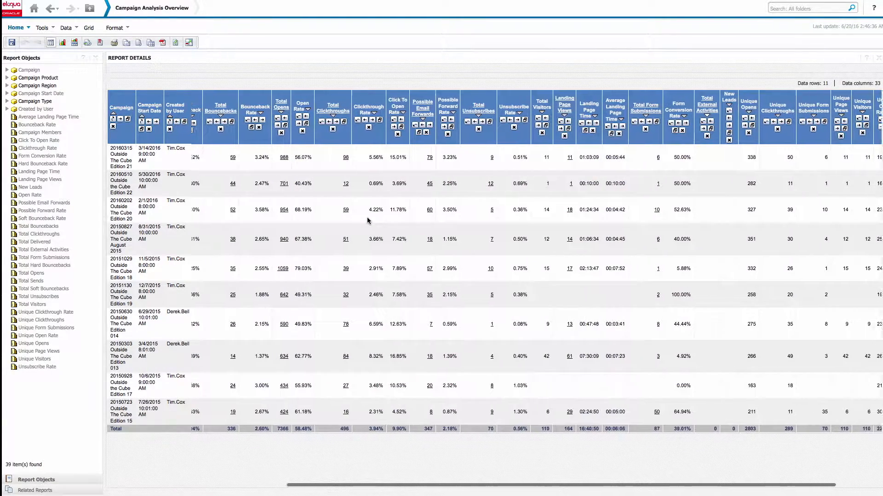
scroll(368, 221, right, 3)
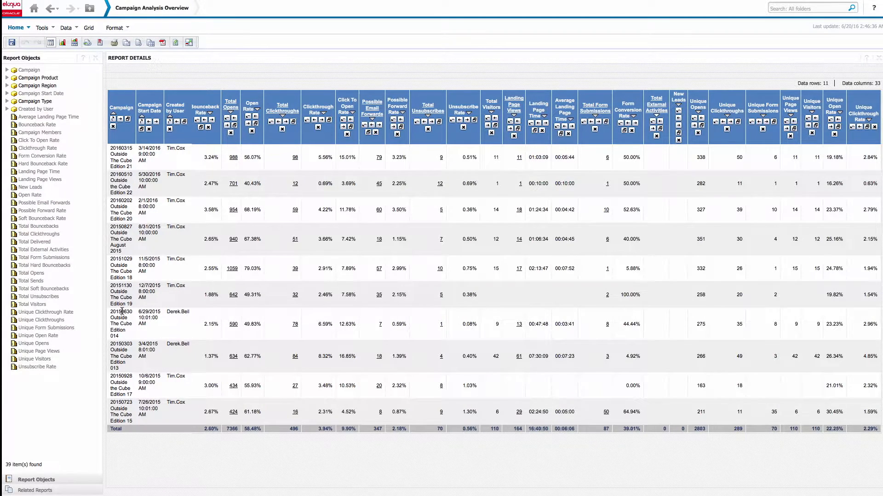
click(296, 324)
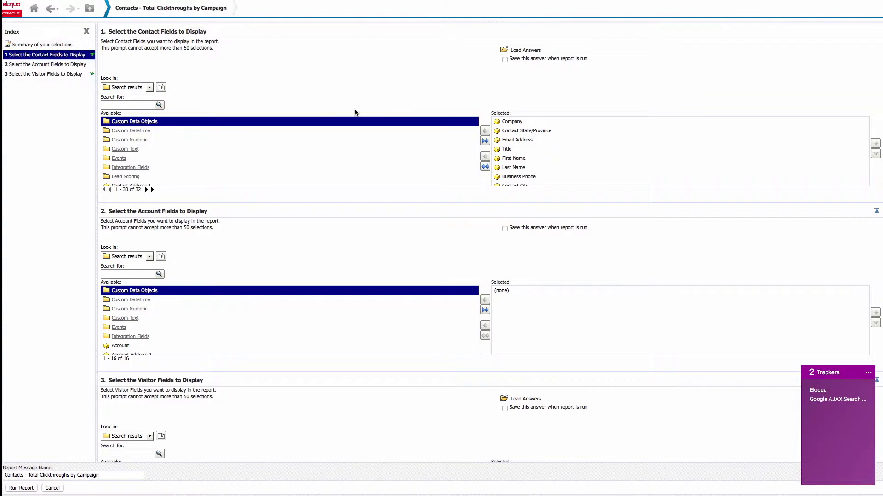
Examine the available and selected contact, account and visitor fields for the Contacts - Total Clickthroughs by Campaign report.
scroll(526, 160, down, 3)
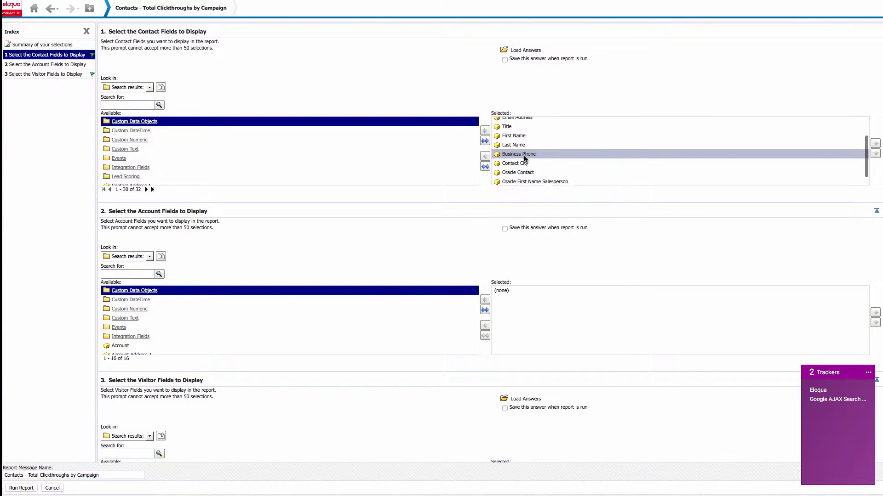
scroll(524, 156, up, 3)
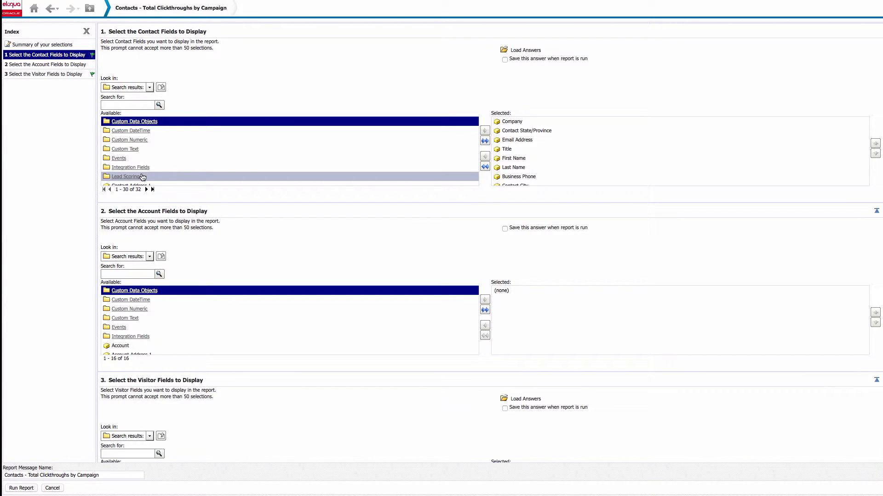
scroll(142, 178, down, 4)
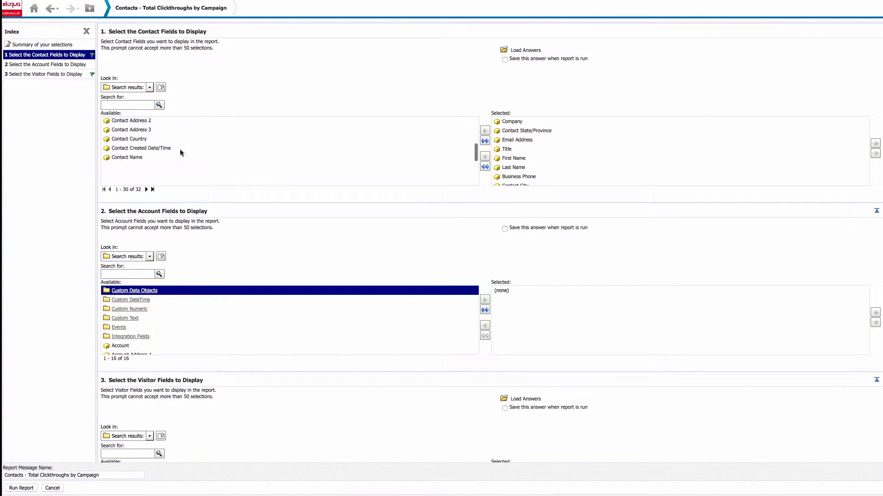
scroll(180, 149, down, 3)
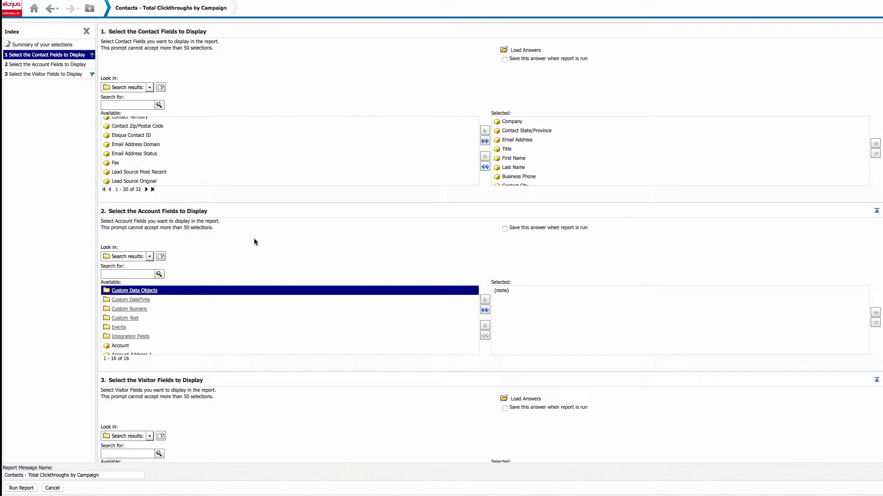
scroll(255, 242, down, 3)
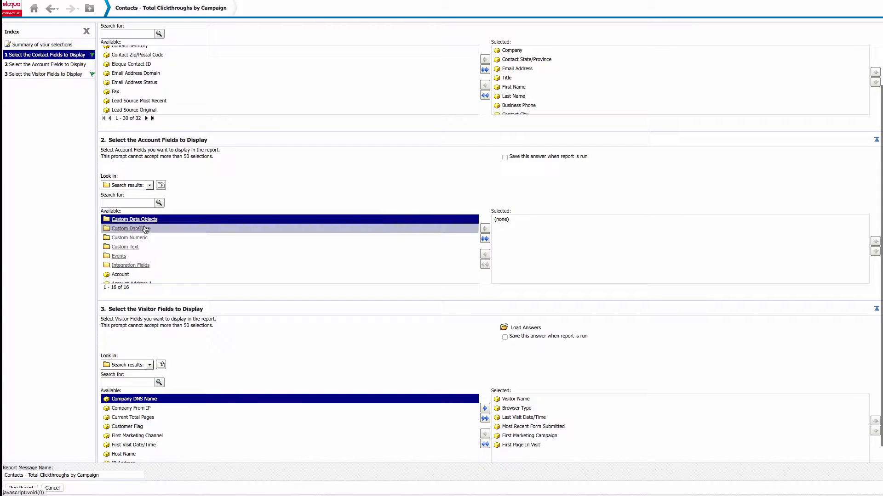
scroll(181, 248, down, 3)
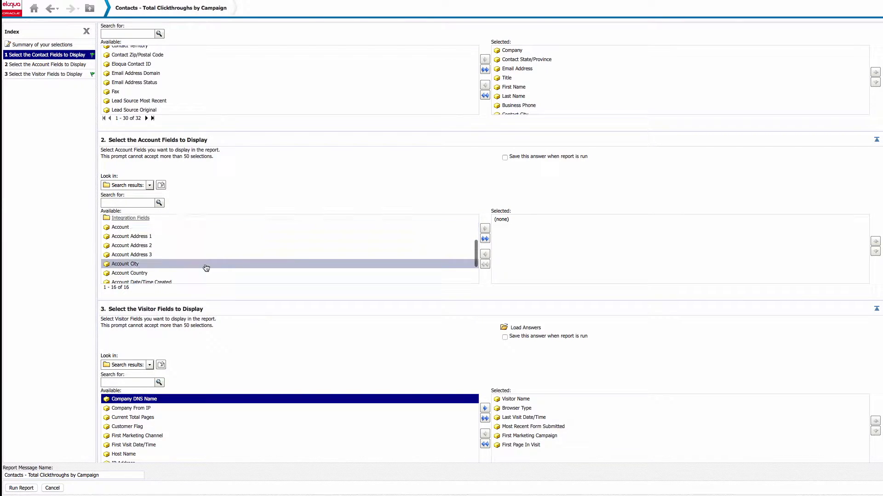
scroll(204, 267, down, 2)
scroll(260, 330, down, 1)
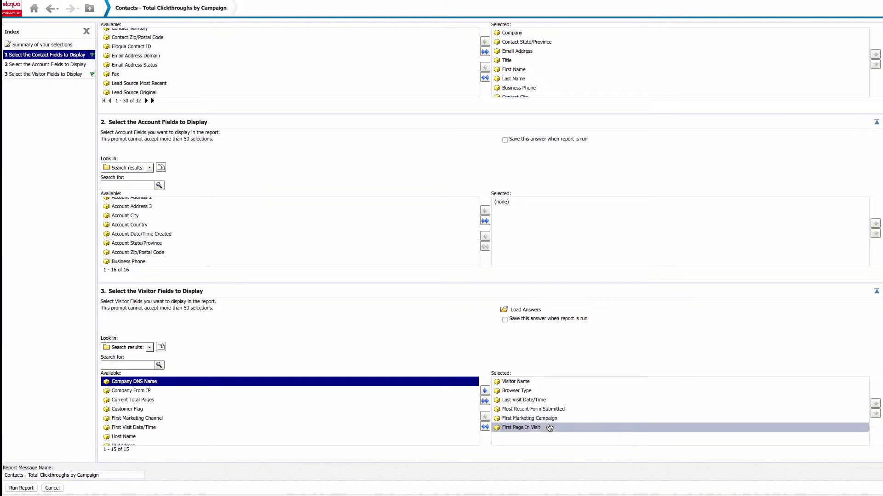
Run the Contacts - Total Clickthroughs by Campaign report and examine the contacts listed on its first page.
click(21, 488)
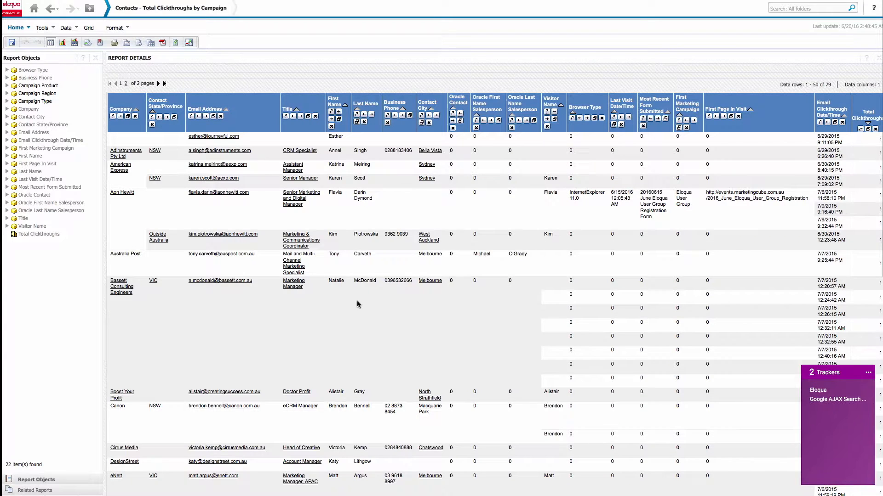
scroll(357, 303, down, 1)
scroll(357, 304, up, 1)
scroll(759, 363, down, 10)
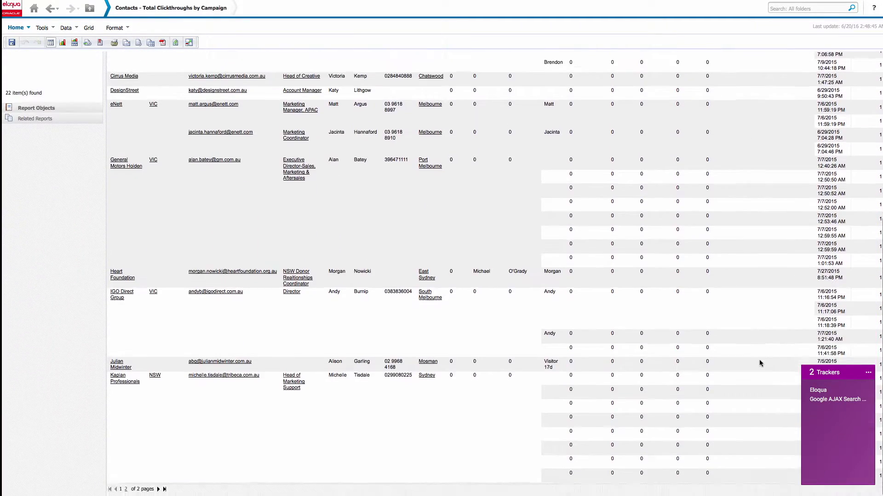
scroll(759, 363, up, 10)
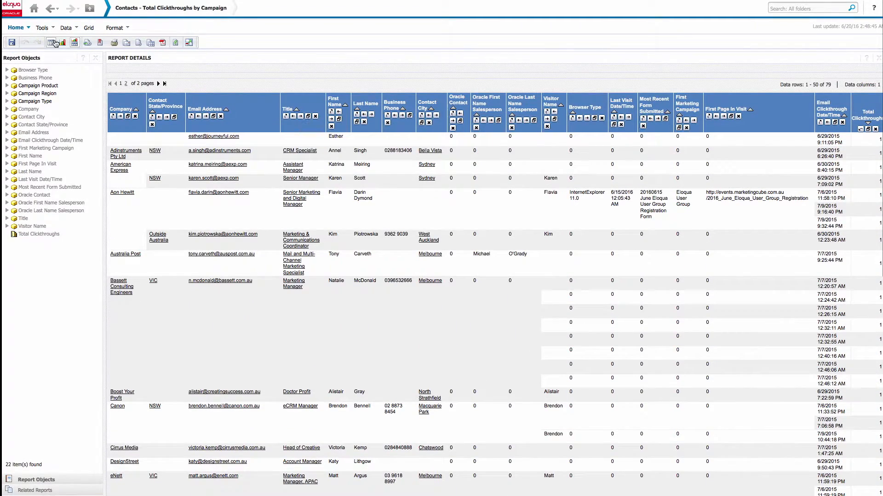
Return from the clickthrough contacts report to the Campaign Analysis Overview report.
click(50, 8)
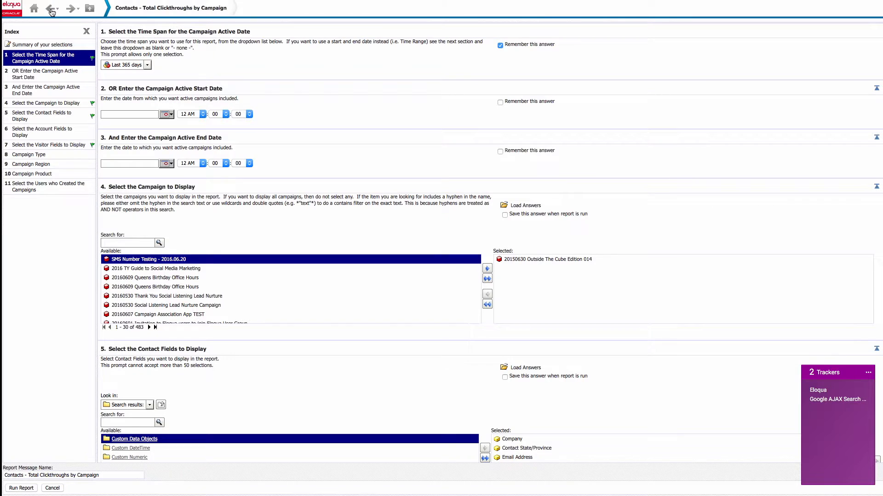
click(51, 10)
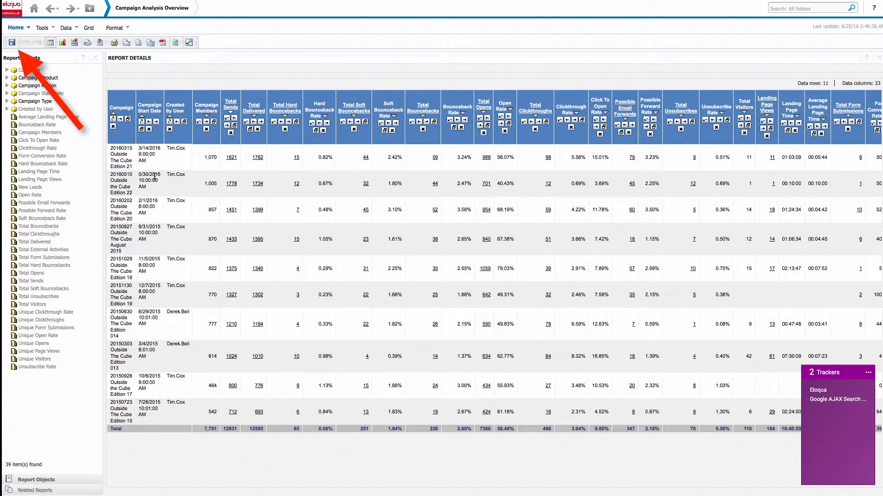
Start saving the report as a copy in My Reports, adding "Outside the Cube" before its existing name.
click(12, 43)
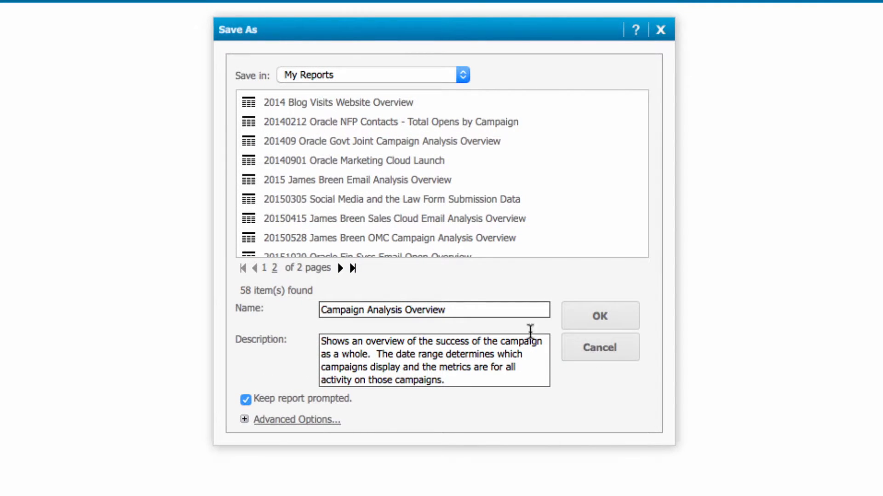
drag(452, 313, 309, 302)
click(345, 311)
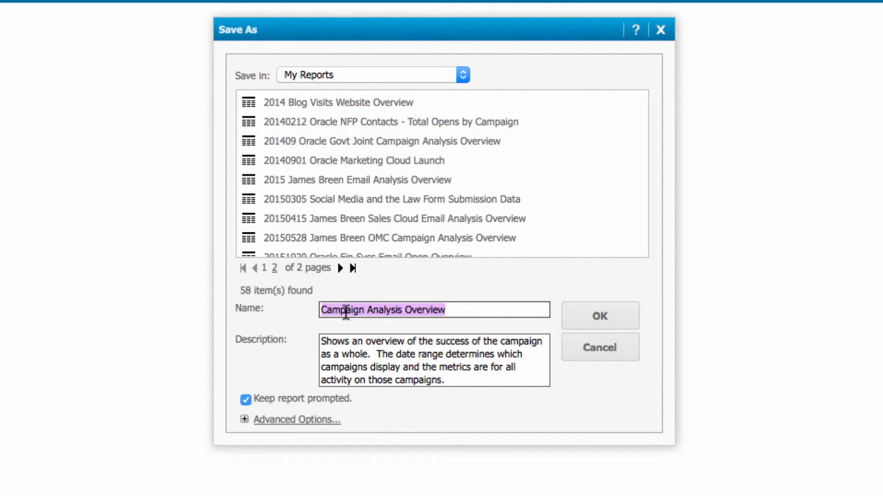
click(466, 305)
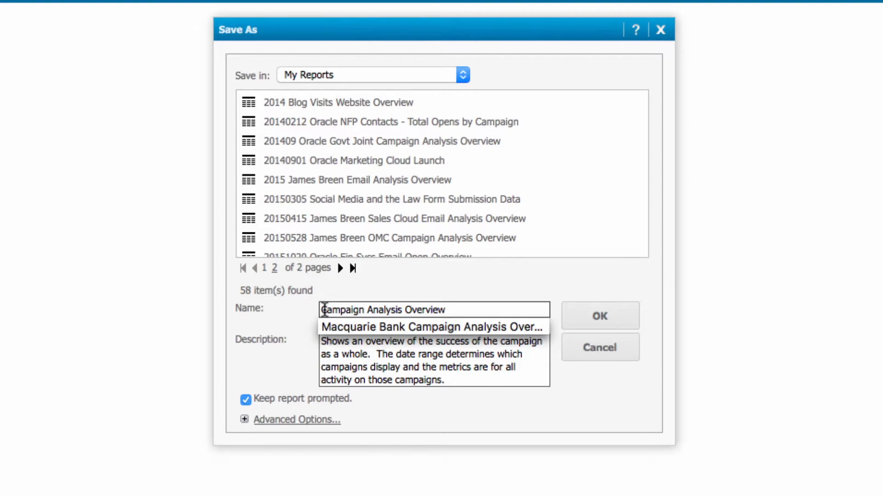
click(324, 310)
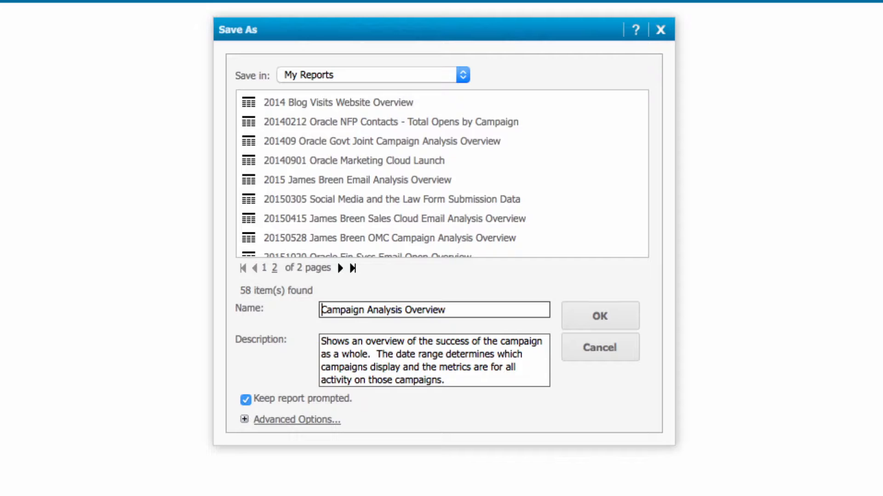
text(Outside the )
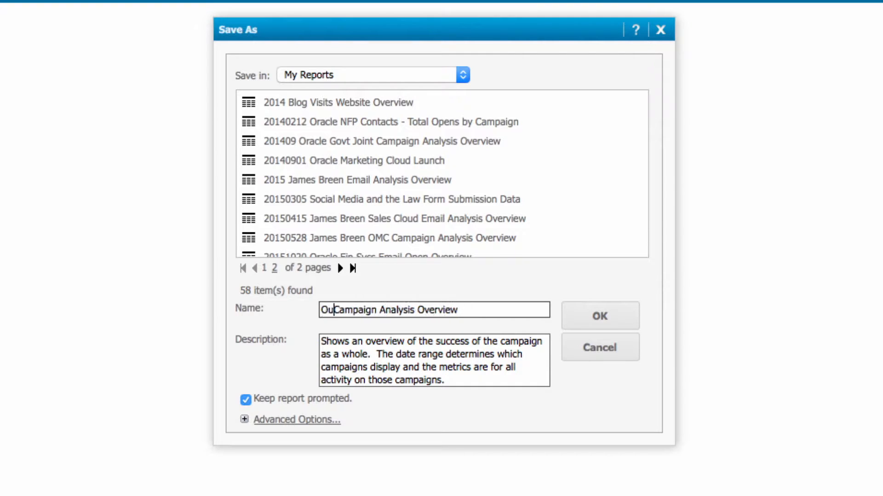
text(Cube)
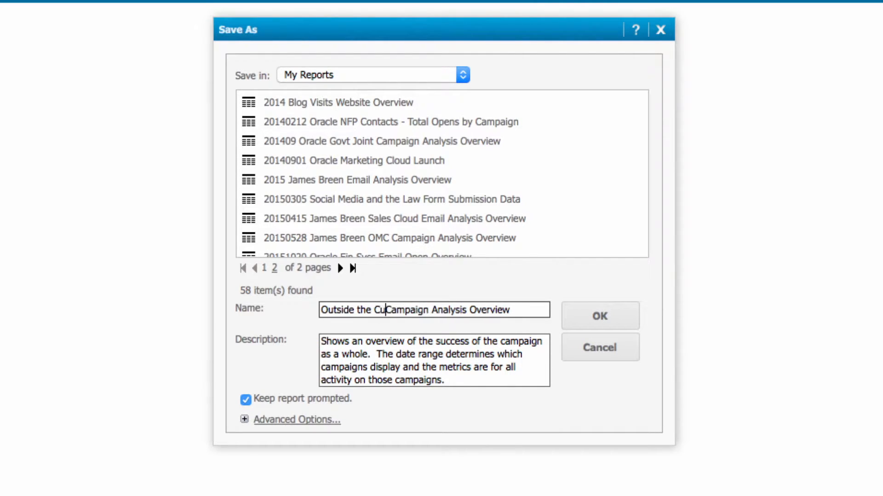
Complete the copy's name as "Outside the Cube Campaign Analysis Overview past 12 months".
click(536, 309)
text(past 12 onths)
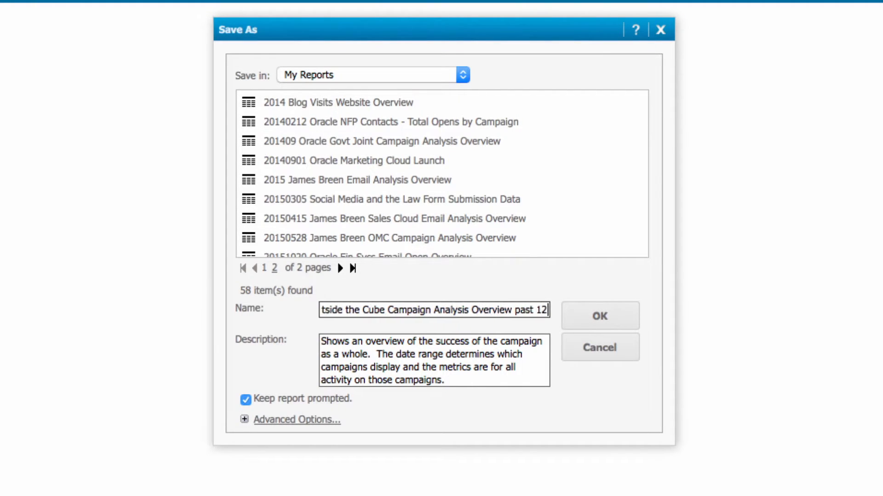
key(BackSpace)
key(BackSpace)
key(BackSpace)
key(BackSpace)
key(BackSpace)
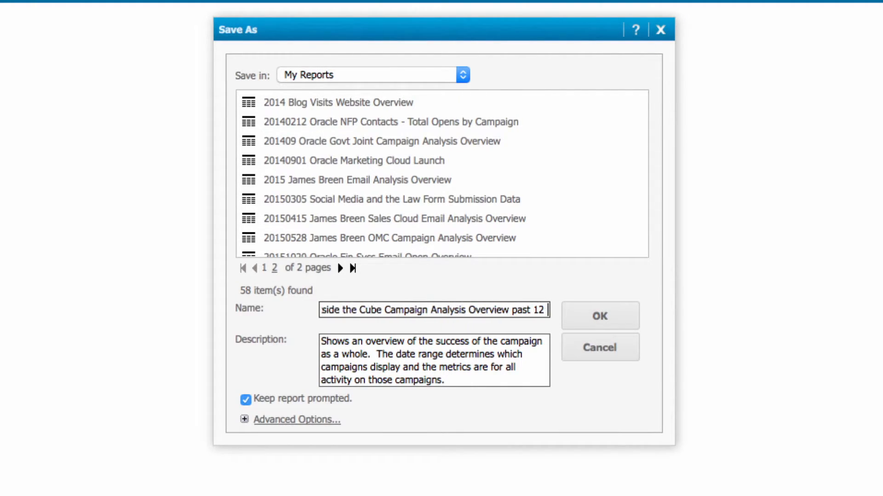
text(months)
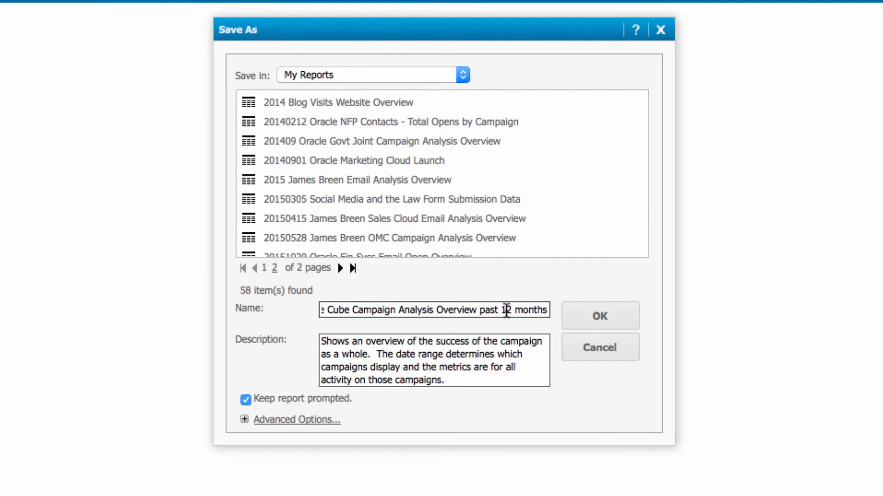
Review the "Campaign Analysis Overview" part of the new report name and cancel saving the copy.
drag(352, 310, 478, 311)
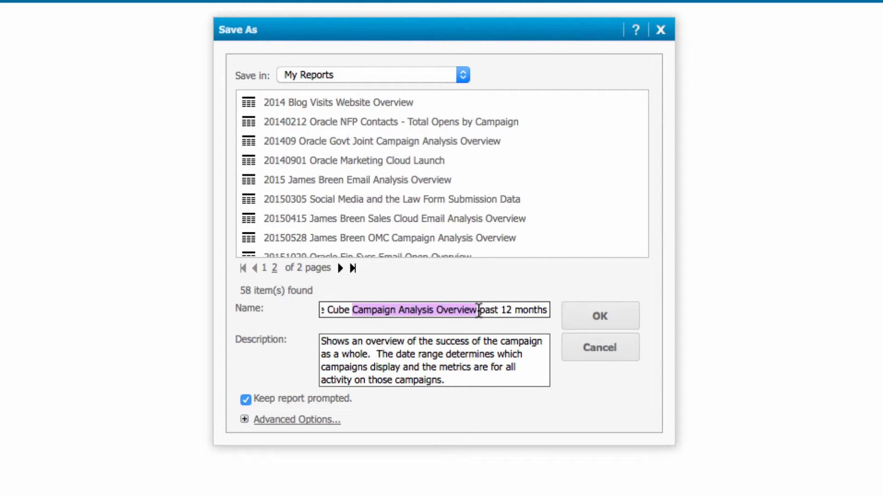
click(464, 310)
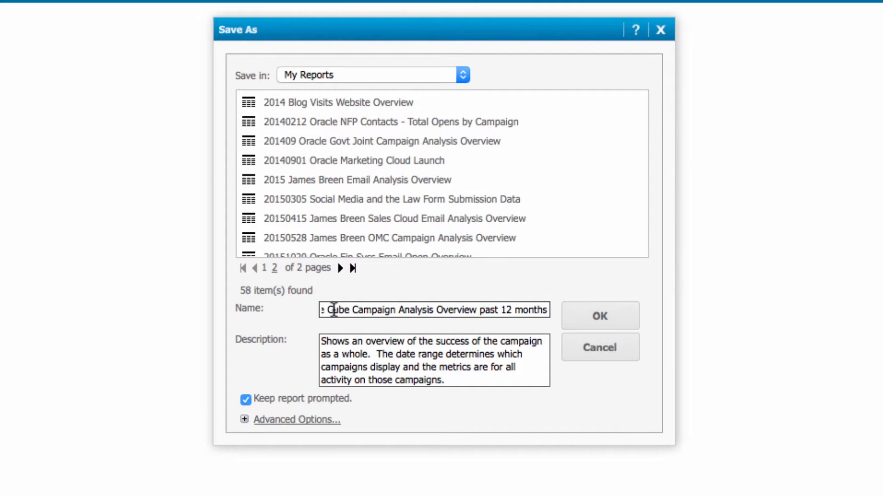
drag(352, 310, 479, 311)
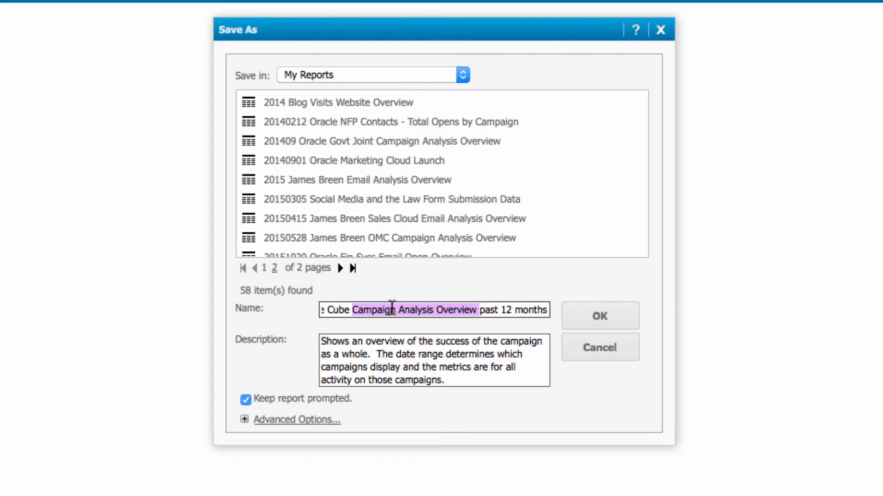
click(391, 310)
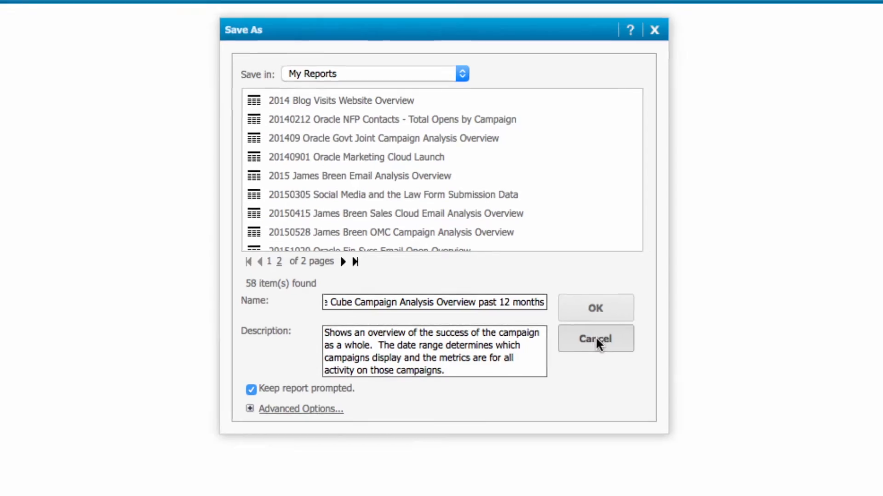
click(597, 342)
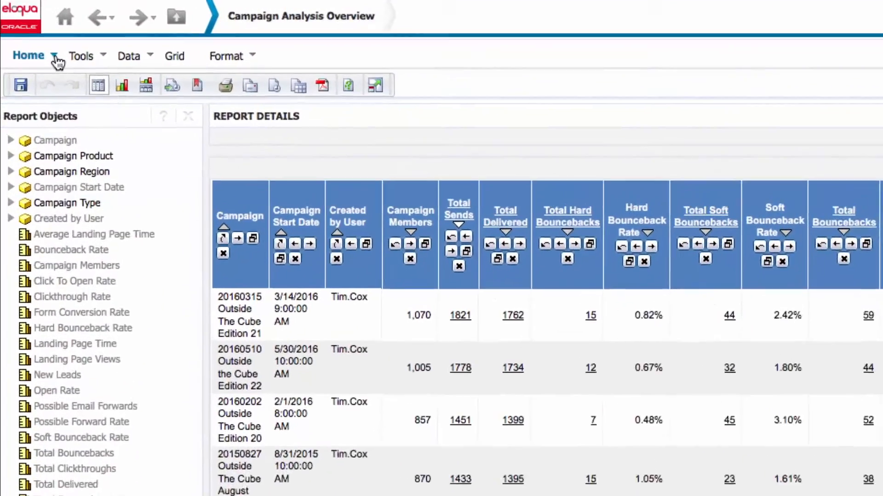
Export the whole Campaign Analysis Overview report in the Excel with formatting format.
click(36, 37)
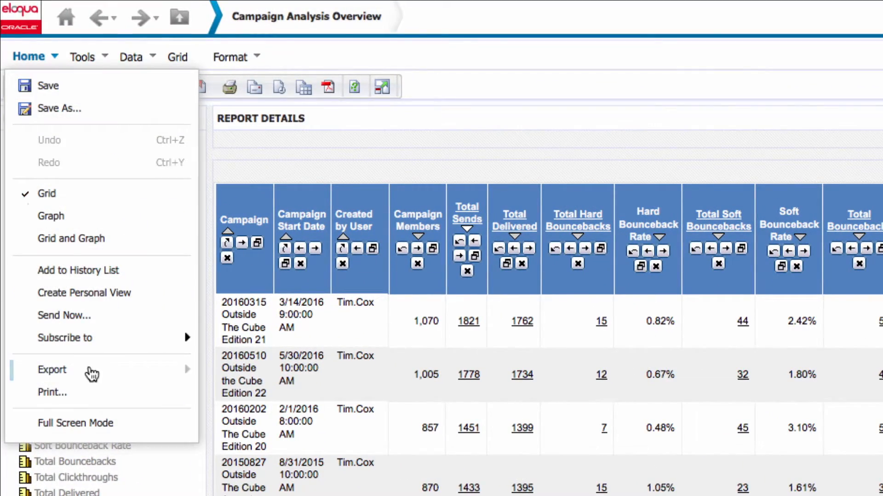
mouse_move(92, 374)
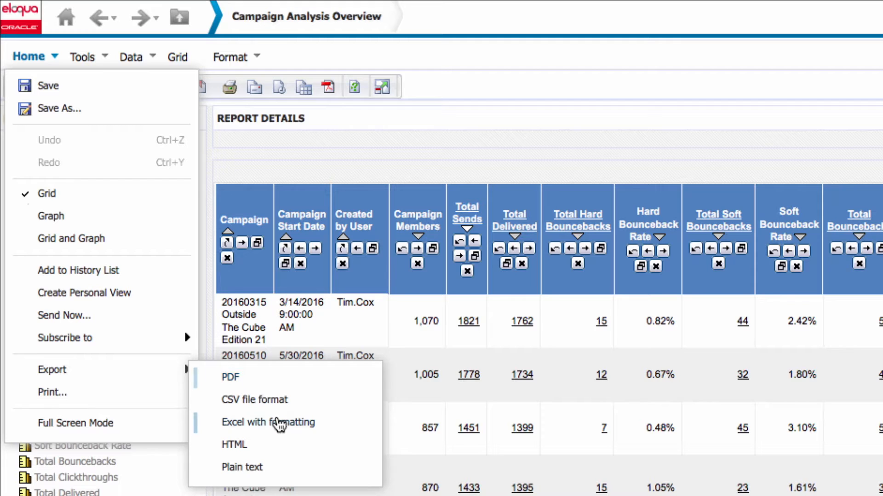
click(280, 422)
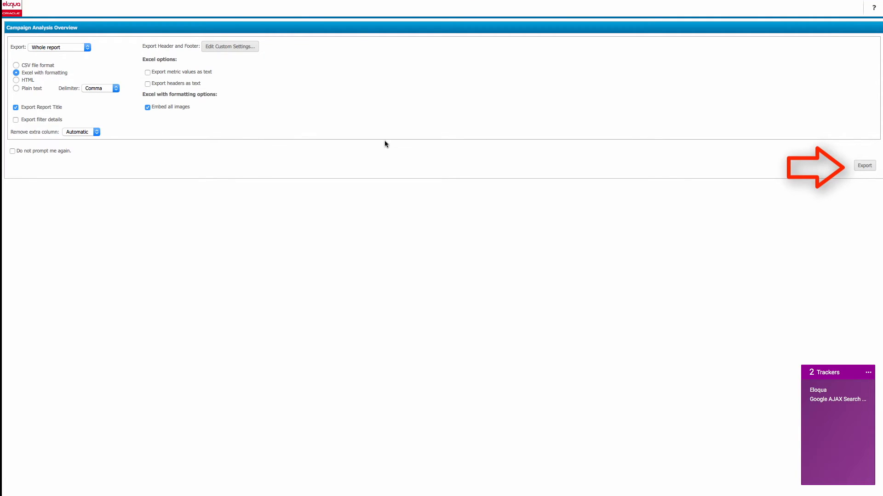
click(865, 168)
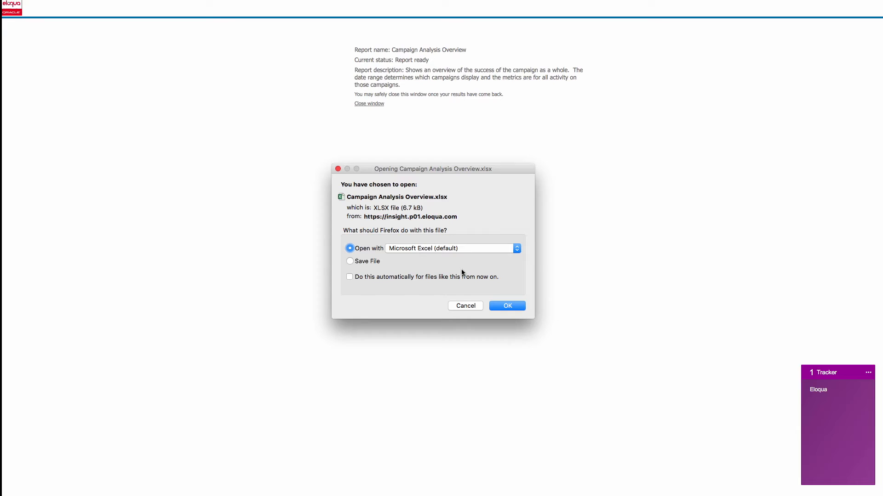
Decline the download of Campaign Analysis Overview.xlsx and close the export window.
click(463, 306)
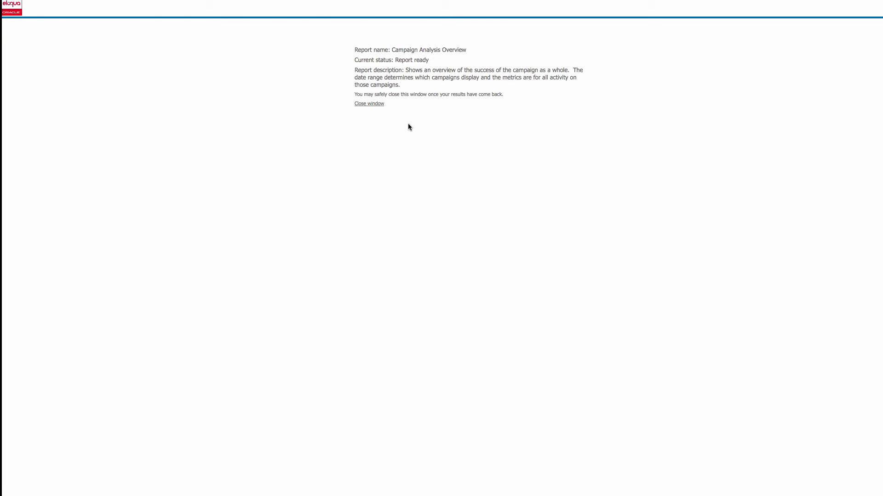
click(370, 104)
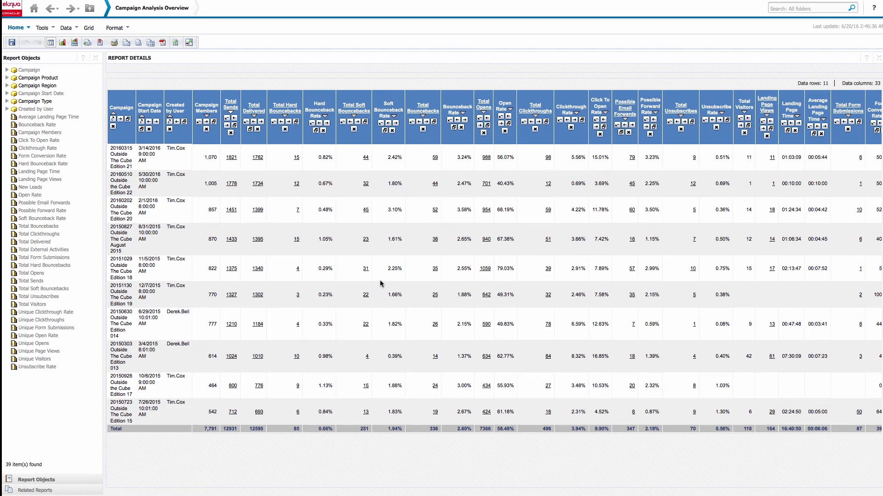